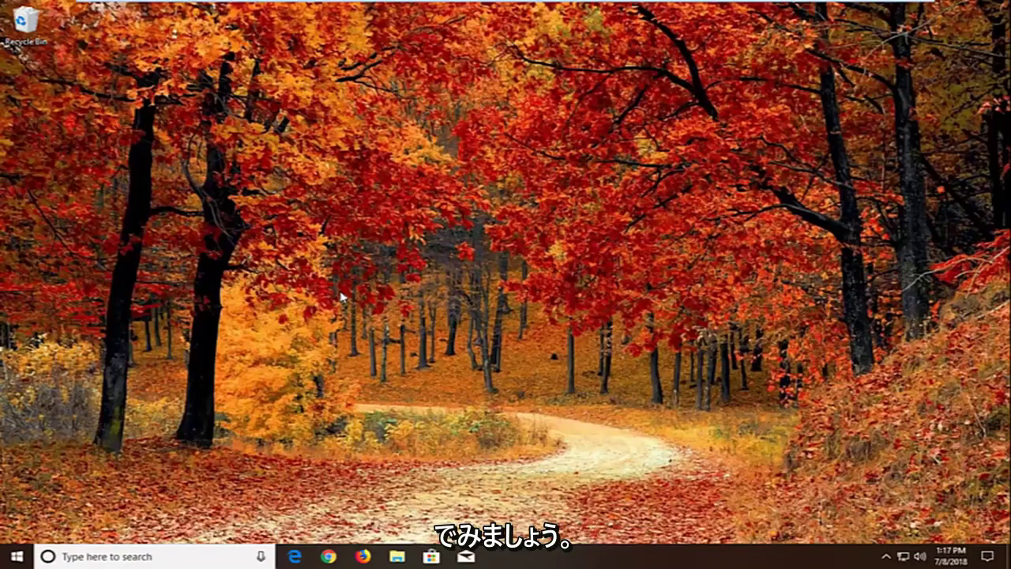
# Step: Search for "services" and open the Services desktop app
pyautogui.click(14, 555)
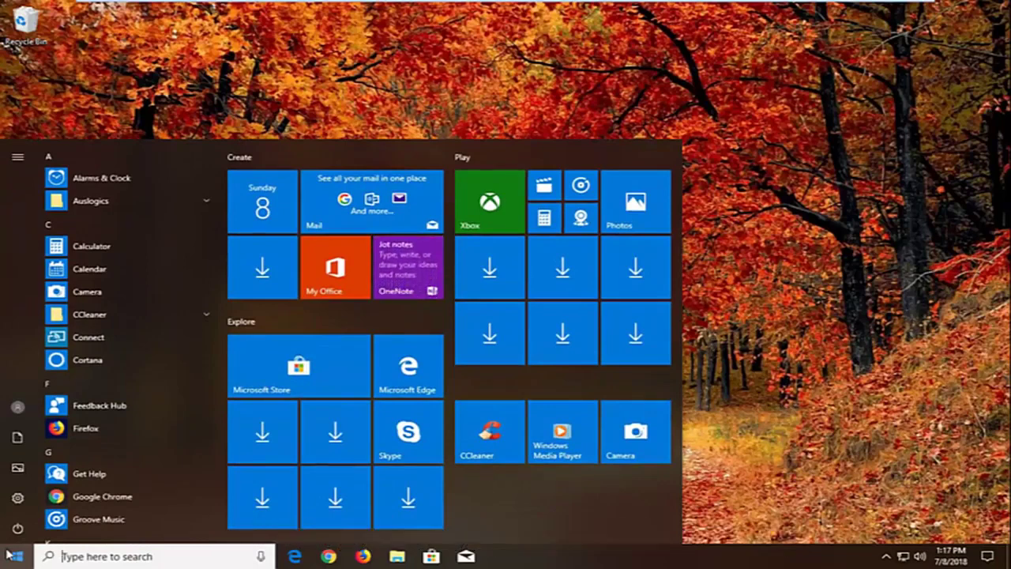
pyautogui.write('services')
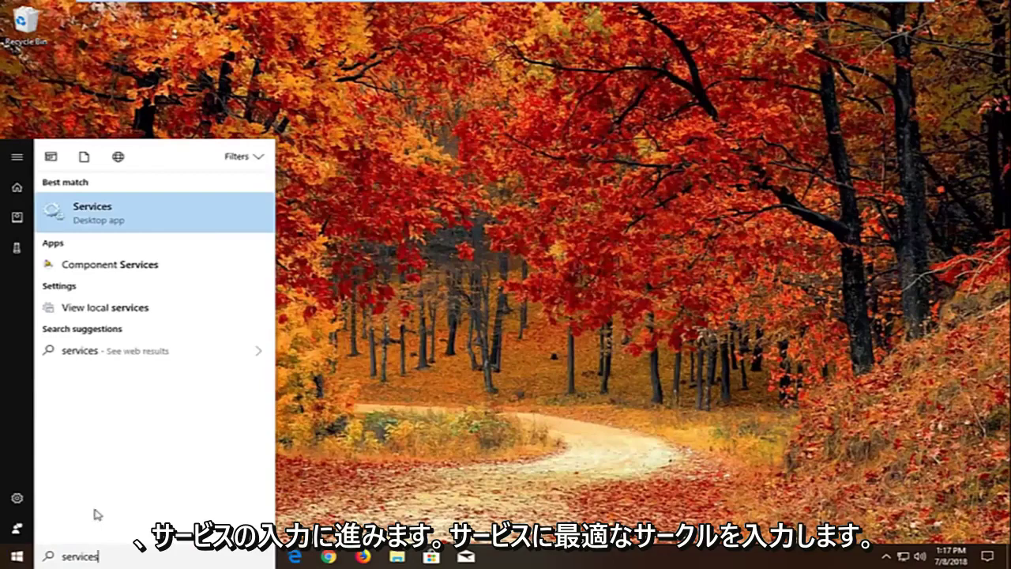
pyautogui.click(97, 220)
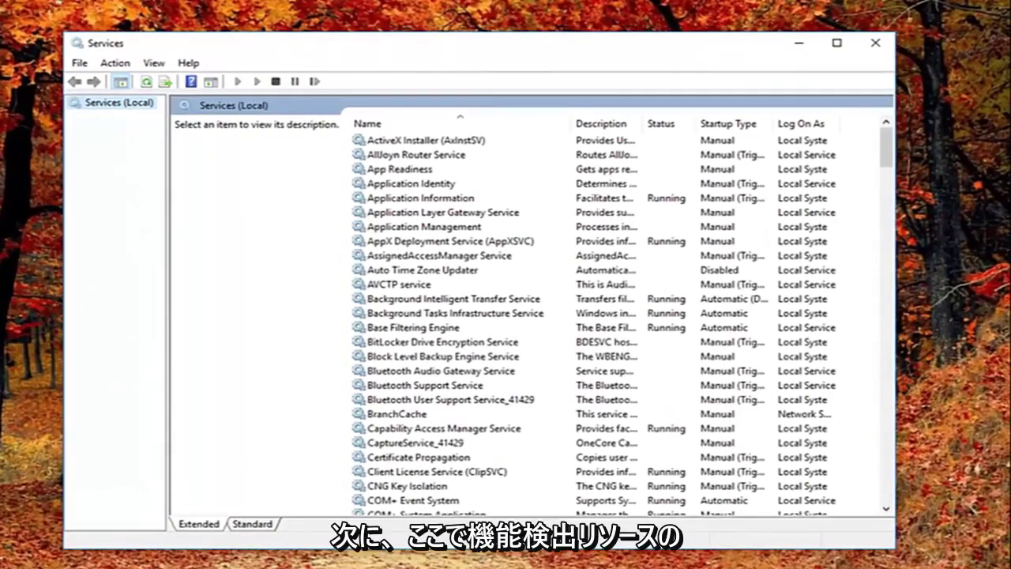
# Step: Open the properties of the Function Discovery Resource Publication service and move the dialog clear of the service names
pyautogui.click(458, 327)
pyautogui.scroll(-10, 446, 351)
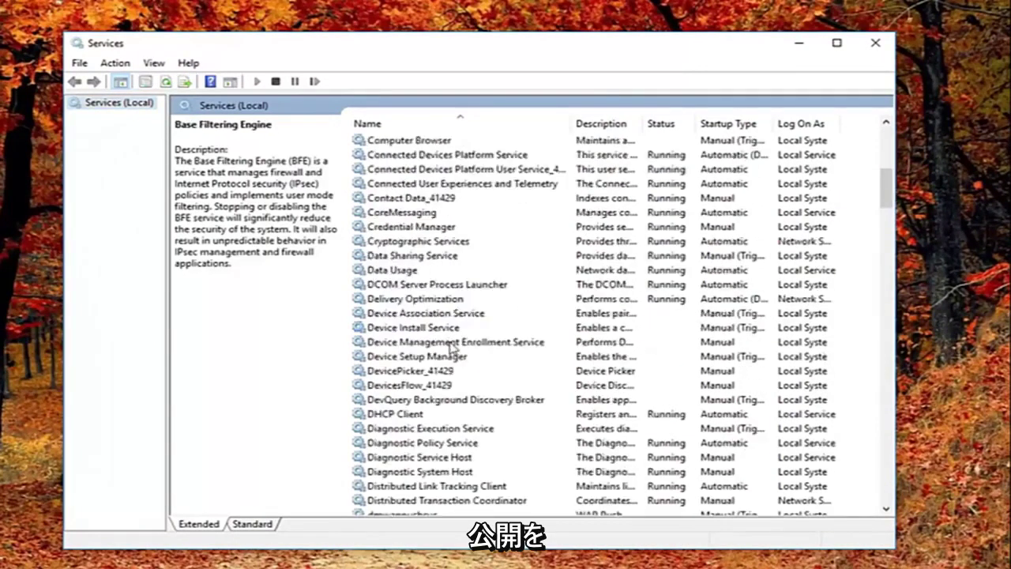
pyautogui.scroll(-6, 416, 384)
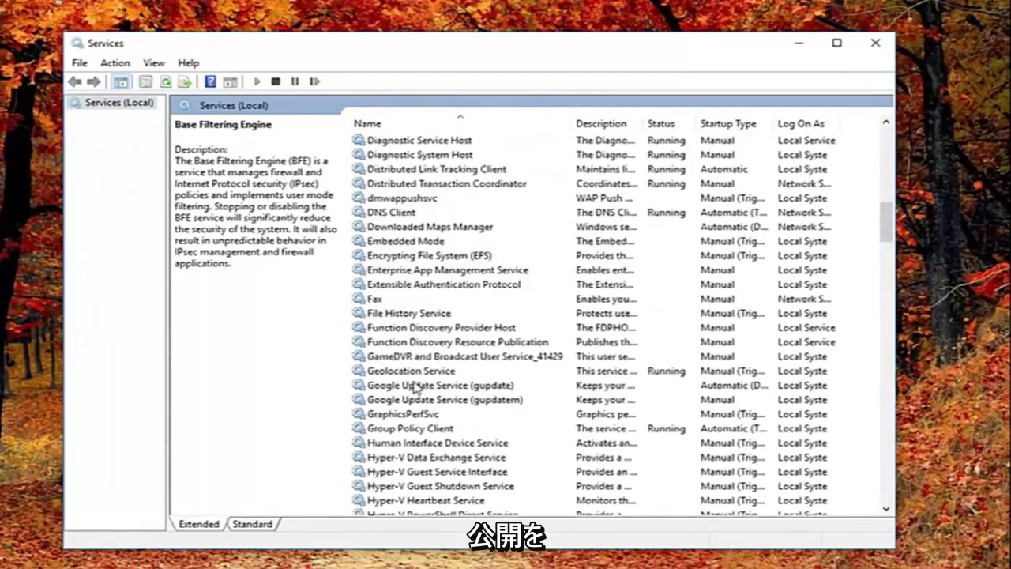
pyautogui.click(391, 341)
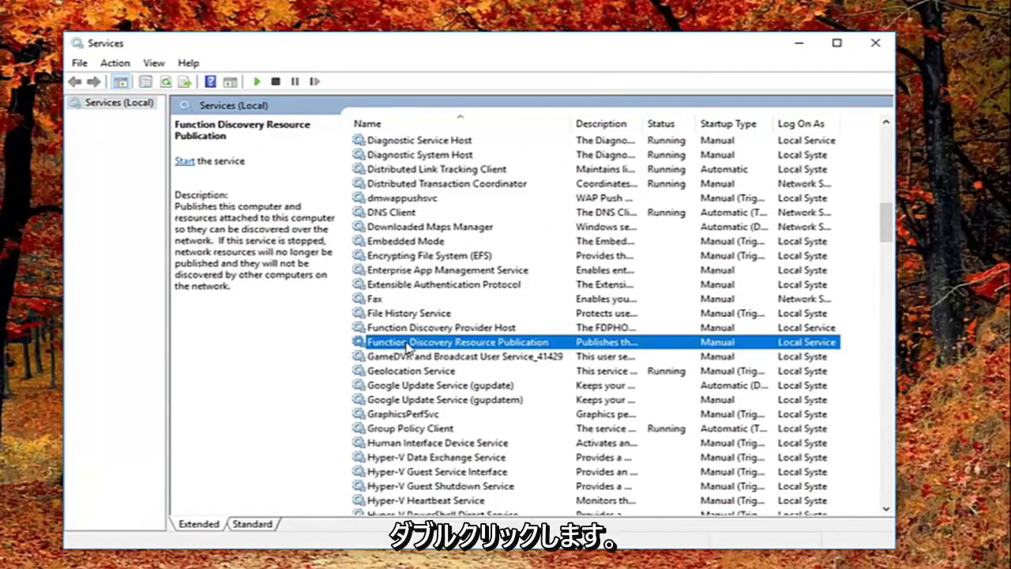
pyautogui.doubleClick(406, 344)
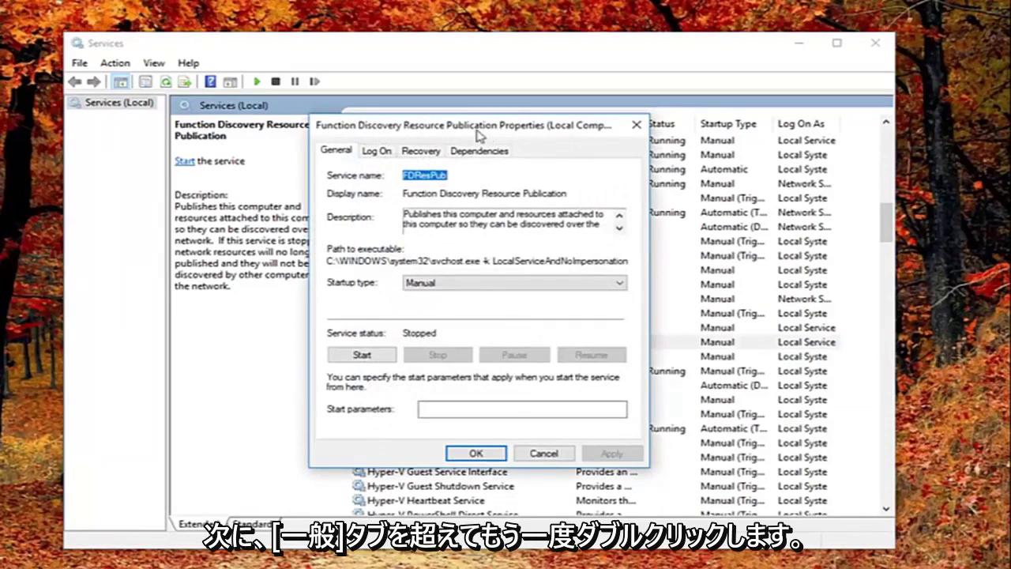
pyautogui.moveTo(476, 135); pyautogui.dragTo(587, 125)
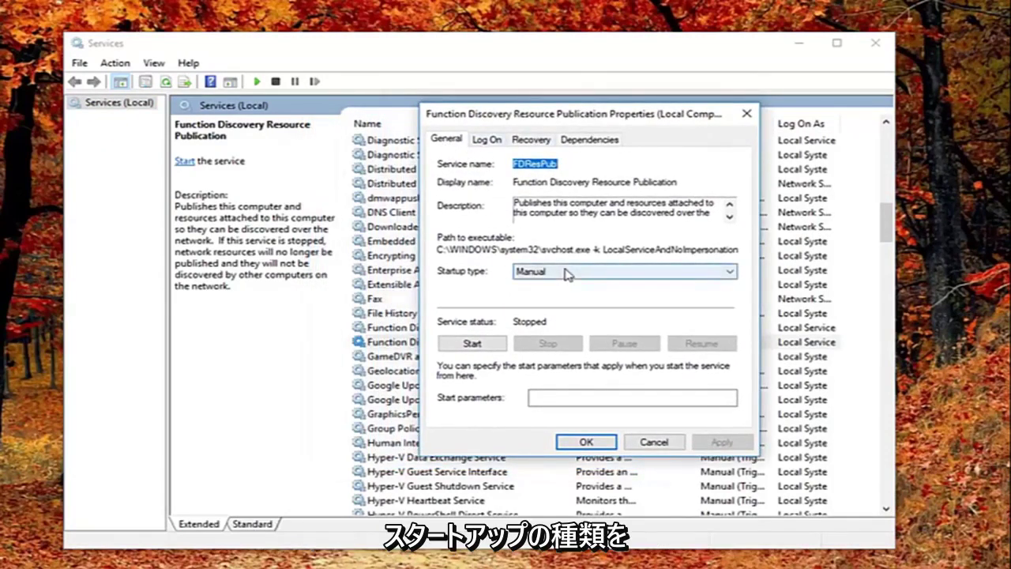
# Step: Set the Function Discovery Resource Publication startup type to Automatic (Delayed Start), apply it and close the properties
pyautogui.click(568, 274)
pyautogui.click(560, 284)
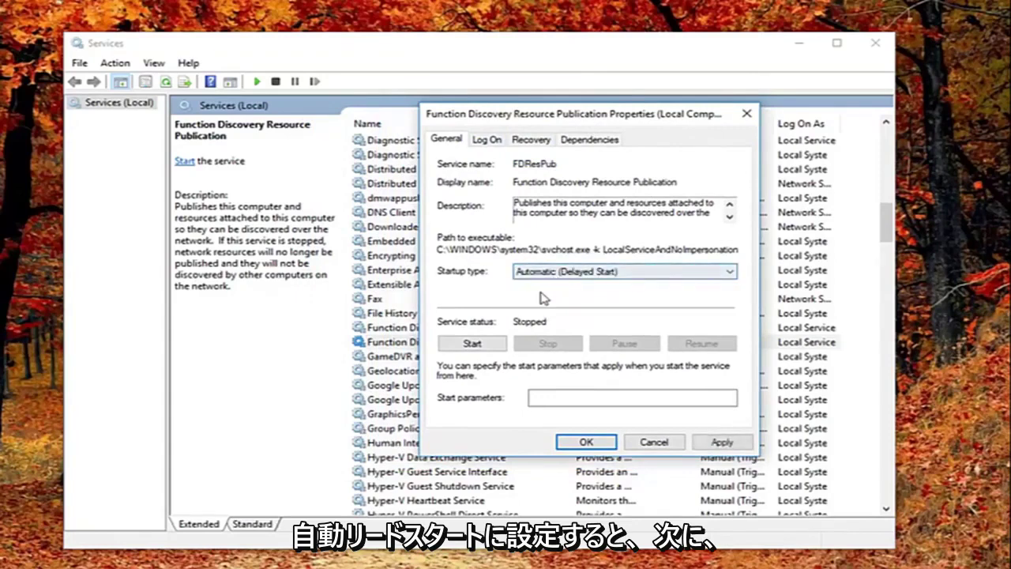
pyautogui.click(719, 443)
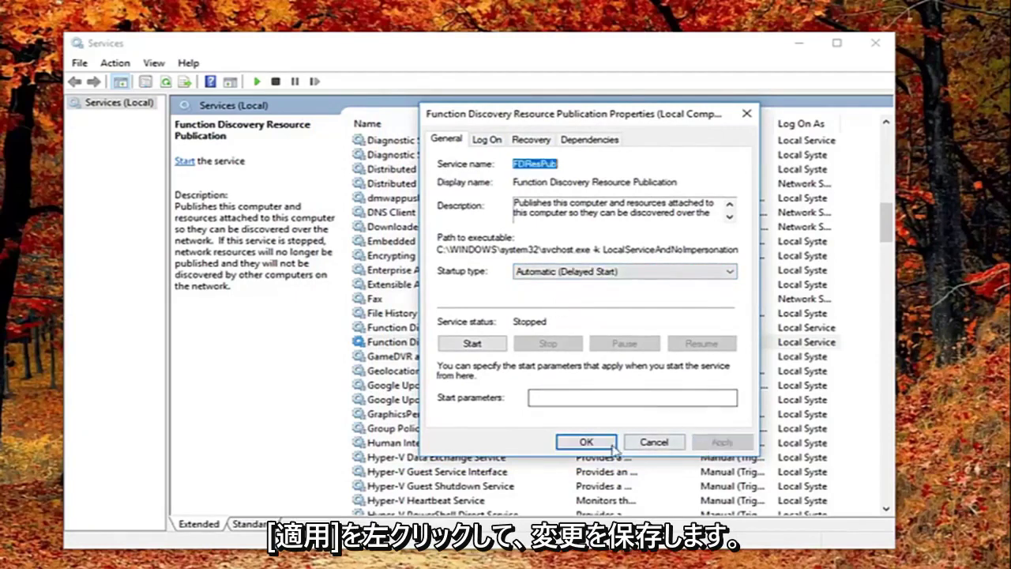
pyautogui.click(612, 444)
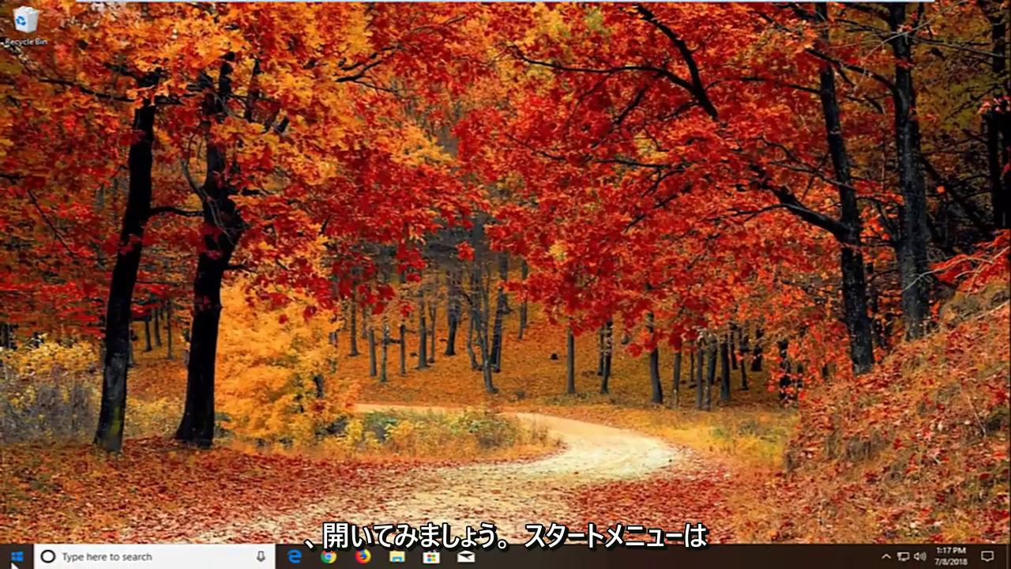
# Step: Search for "windows update" and open Windows Update settings, placing the window nearer the middle of the screen
pyautogui.click(16, 558)
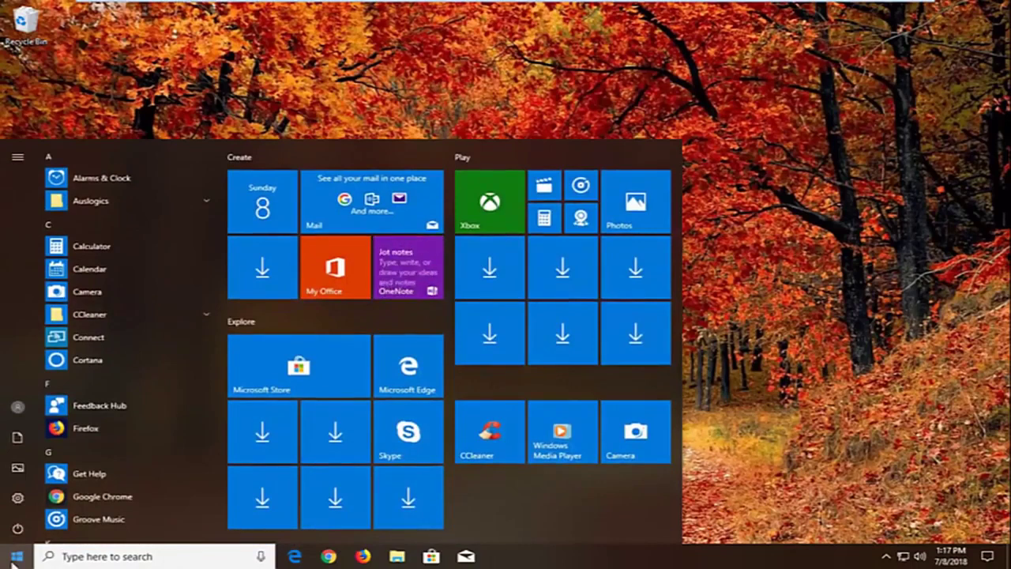
pyautogui.write('windows u')
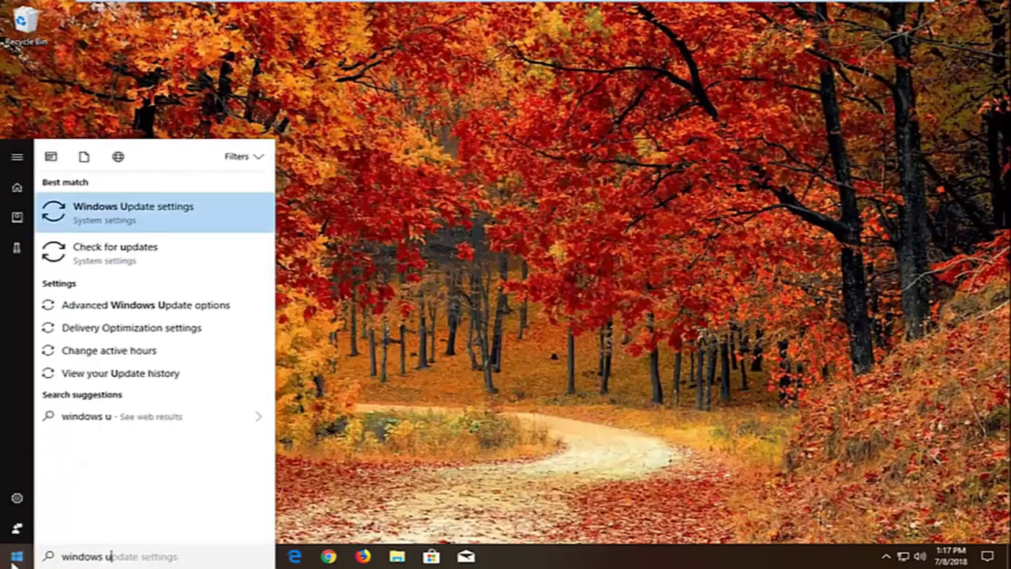
pyautogui.write('pdate')
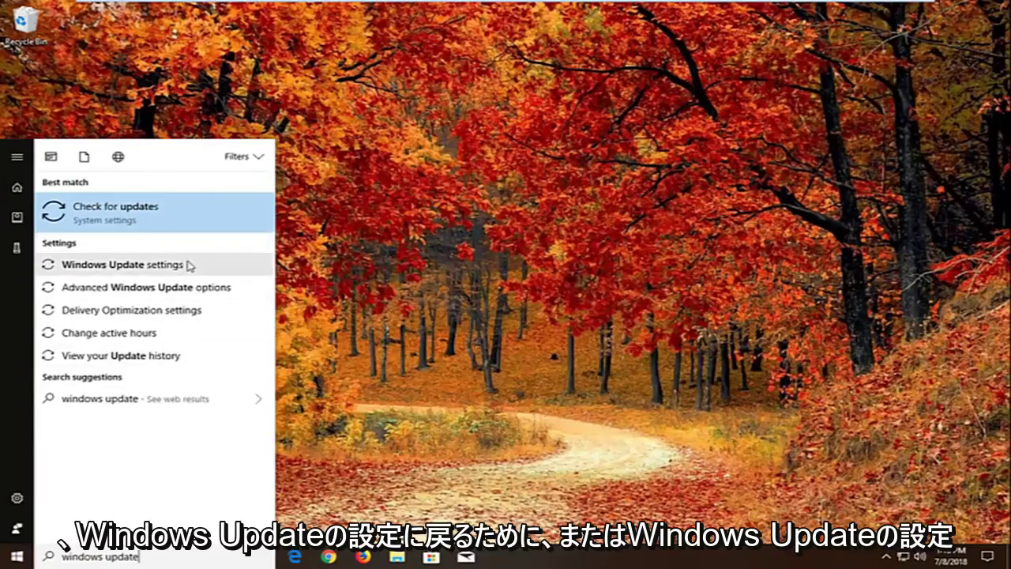
pyautogui.click(131, 267)
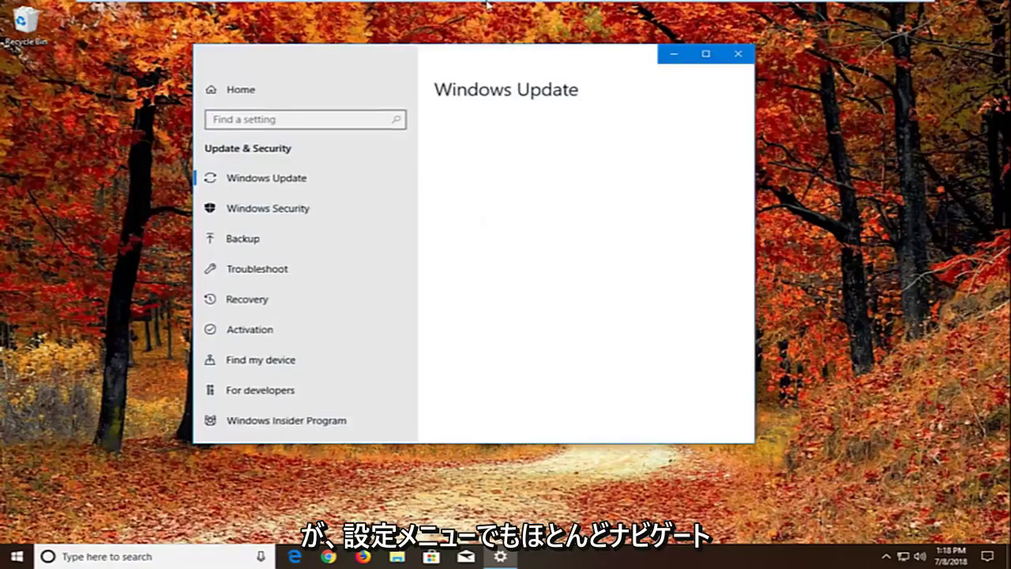
pyautogui.moveTo(419, 61); pyautogui.dragTo(504, 77)
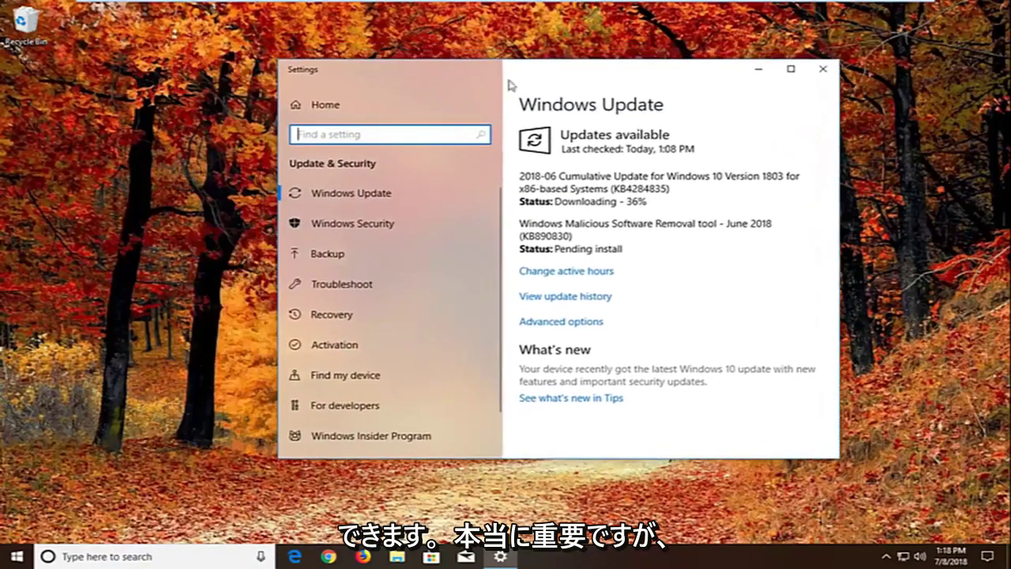
# Step: In the advanced update options, turn off Delivery Optimization's "Allow downloads from other PCs" and close Settings
pyautogui.click(562, 325)
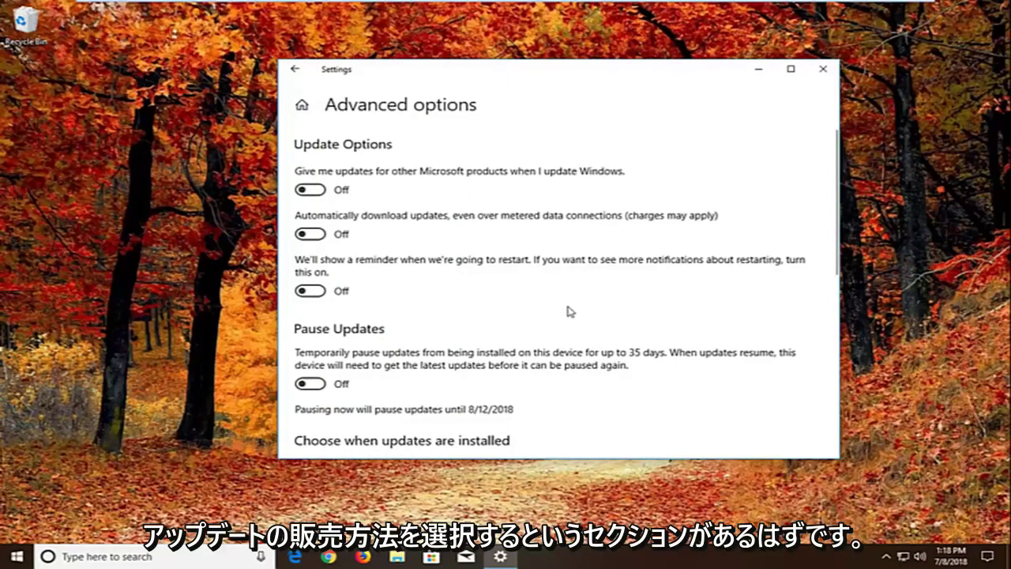
pyautogui.scroll(-5, 573, 312)
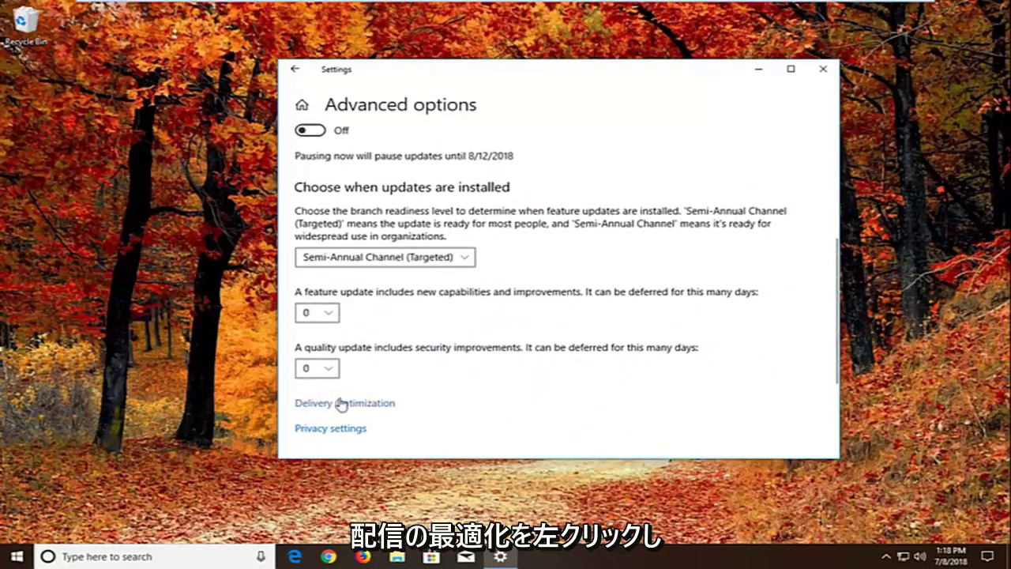
pyautogui.click(339, 404)
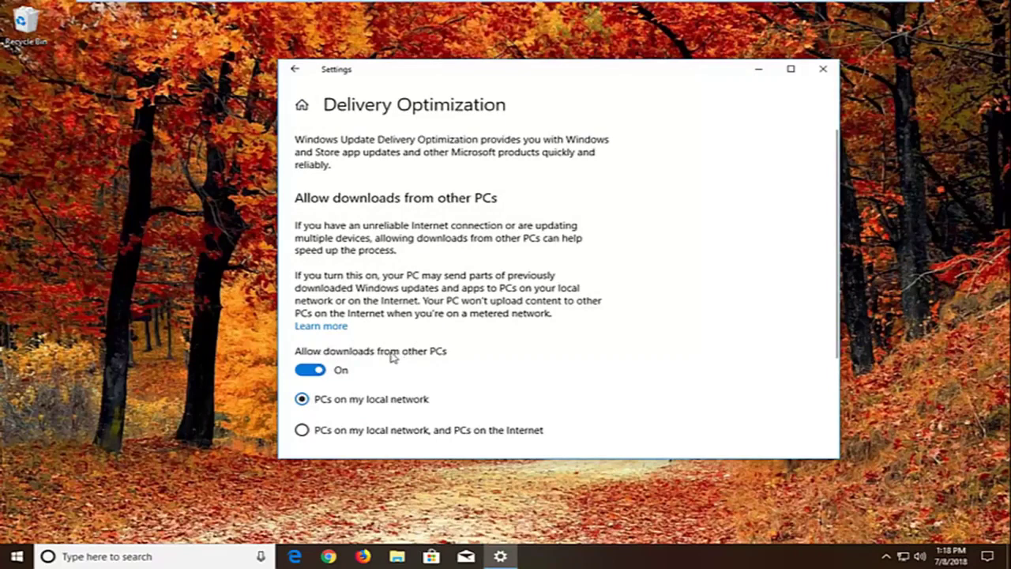
pyautogui.click(311, 370)
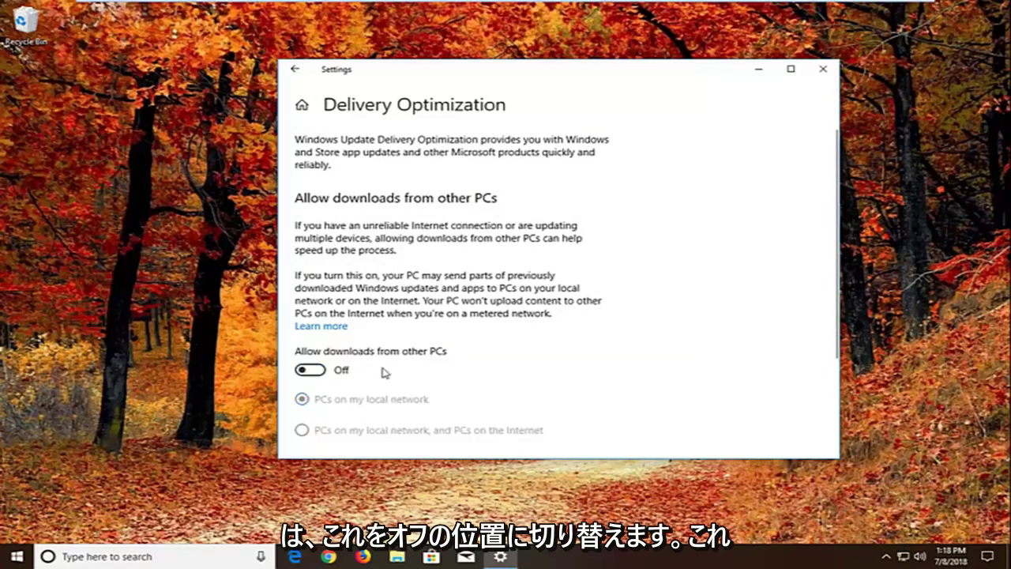
pyautogui.click(823, 68)
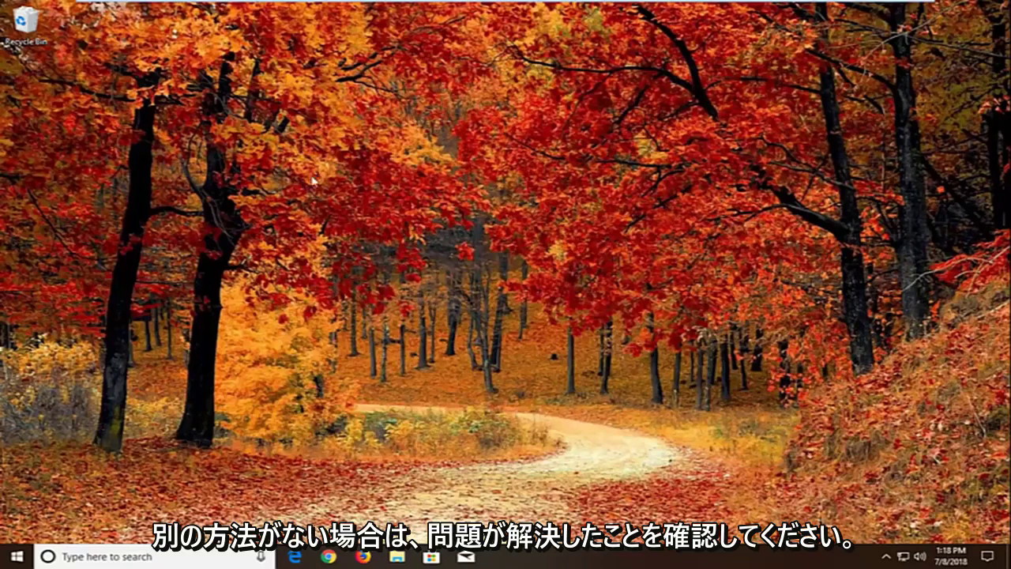
# Step: Search for "troubleshoot" and open the Troubleshoot system settings
pyautogui.click(19, 556)
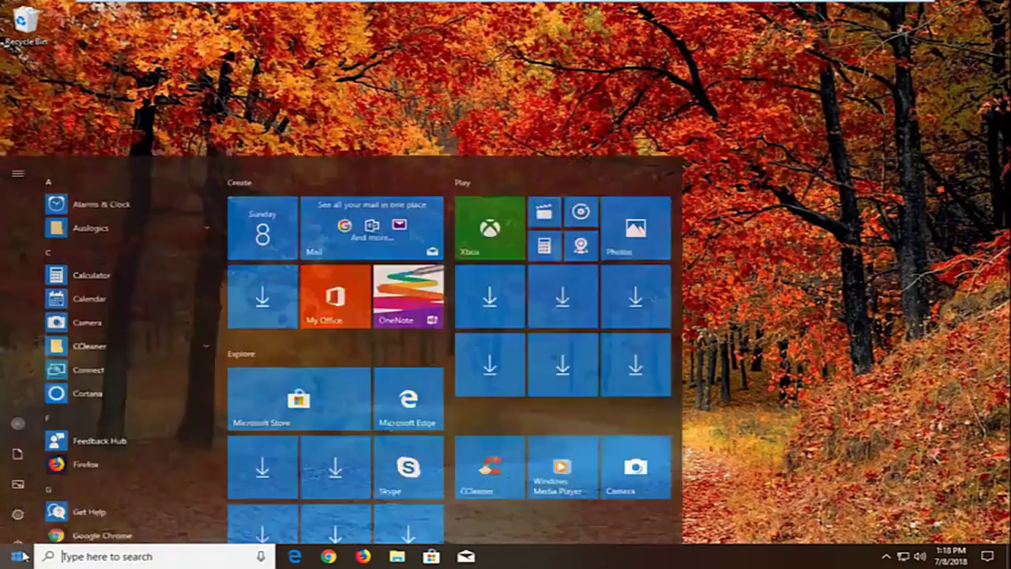
pyautogui.write('terou')
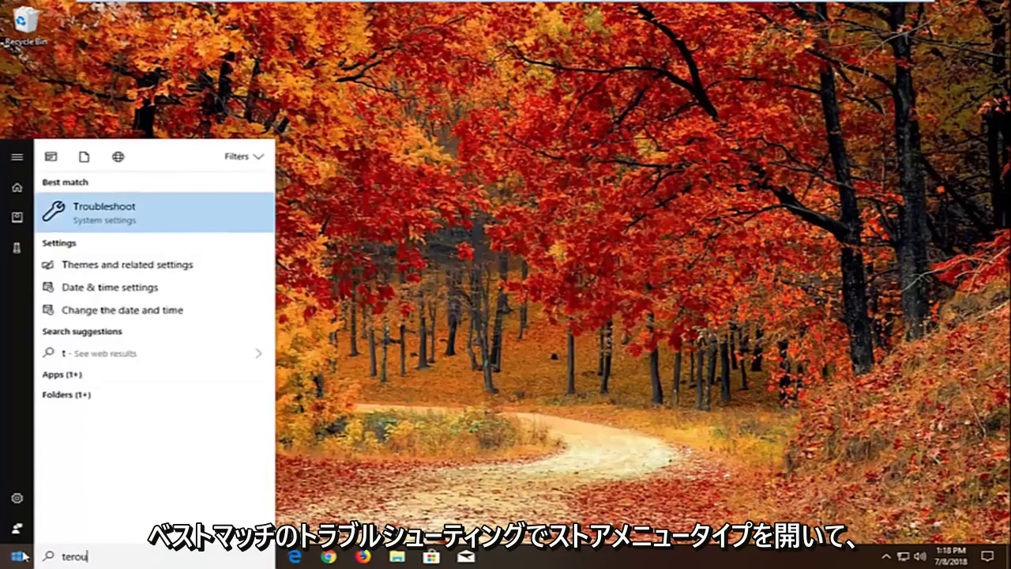
pyautogui.write('bleshoot')
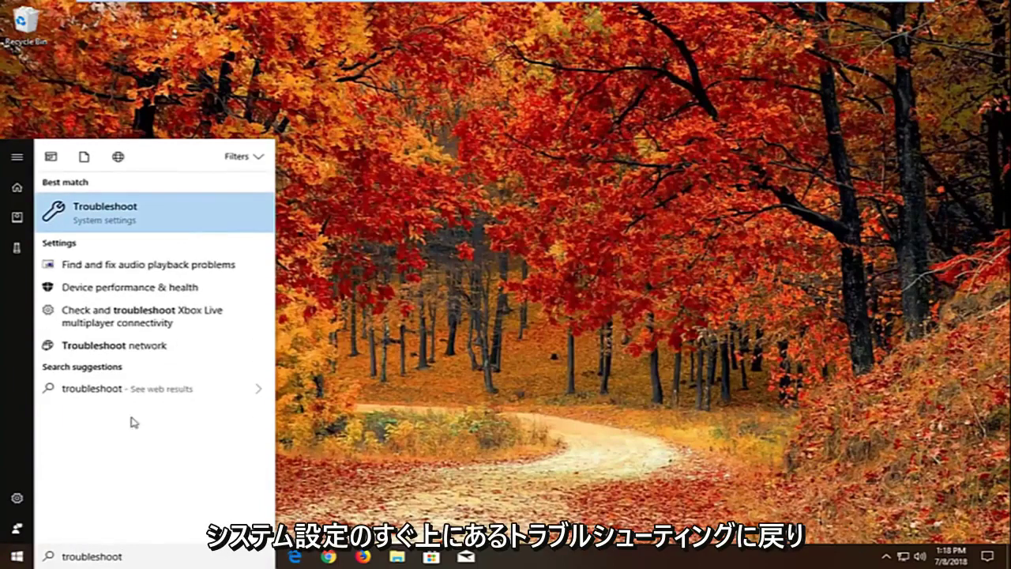
pyautogui.click(120, 213)
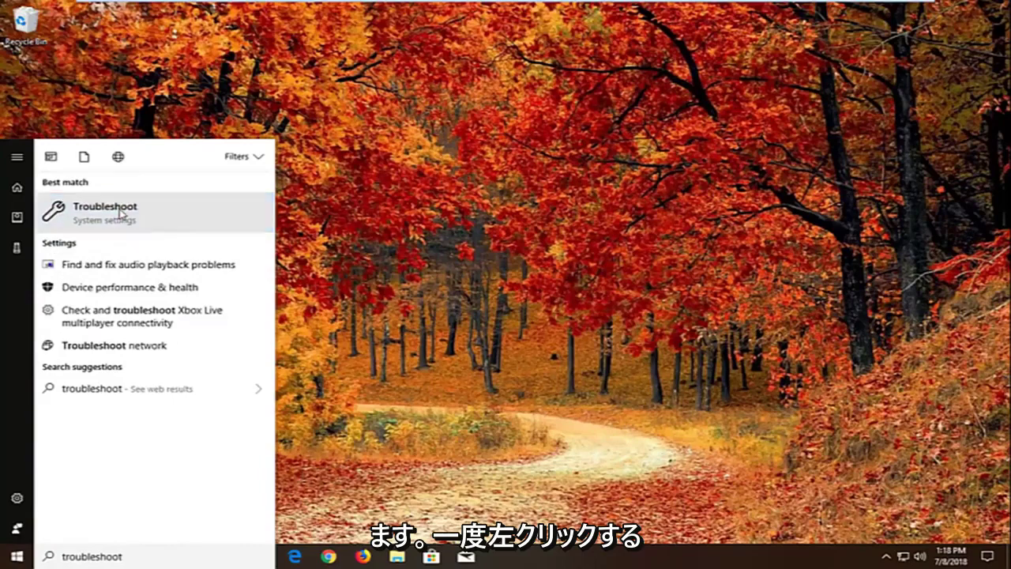
pyautogui.moveTo(560, 79); pyautogui.dragTo(558, 90)
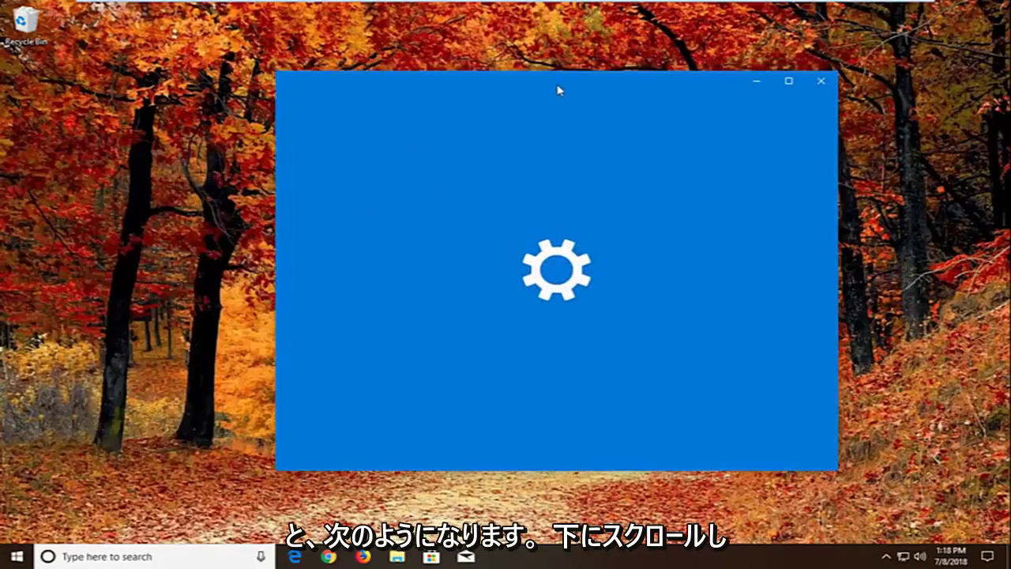
# Step: Run the Windows Store Apps troubleshooter
pyautogui.scroll(-3, 688, 269)
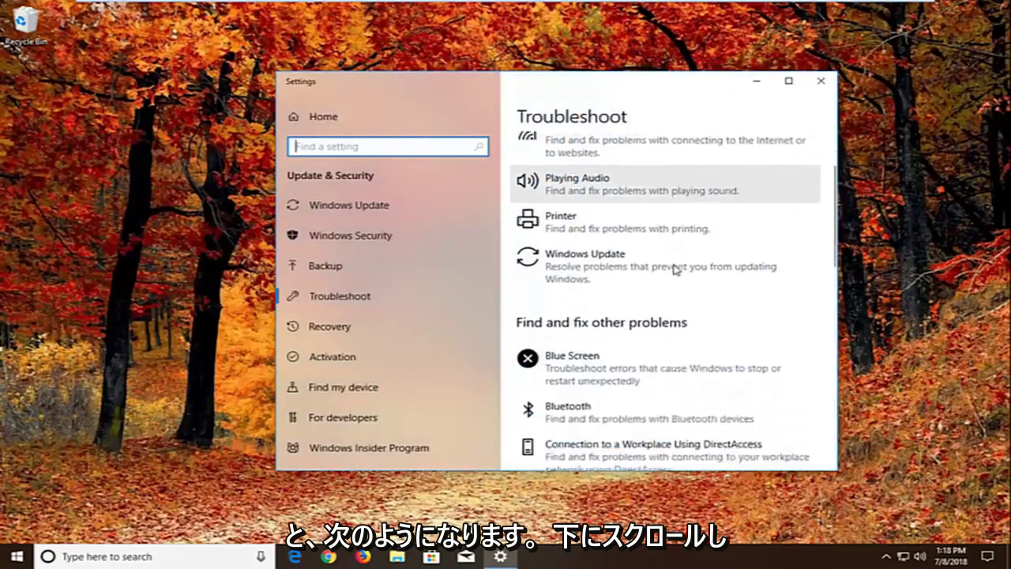
pyautogui.scroll(-9, 663, 272)
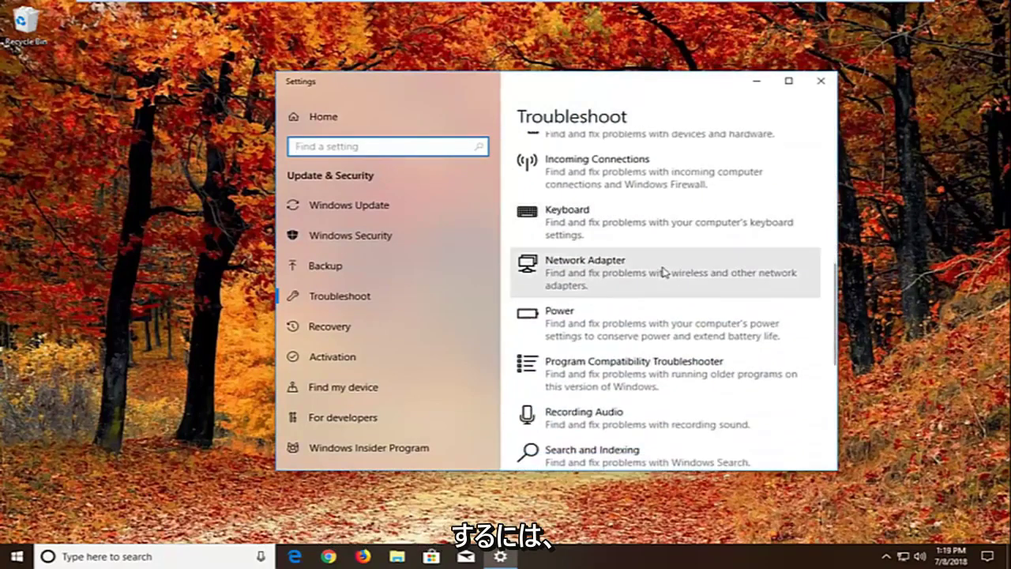
pyautogui.scroll(-9, 664, 272)
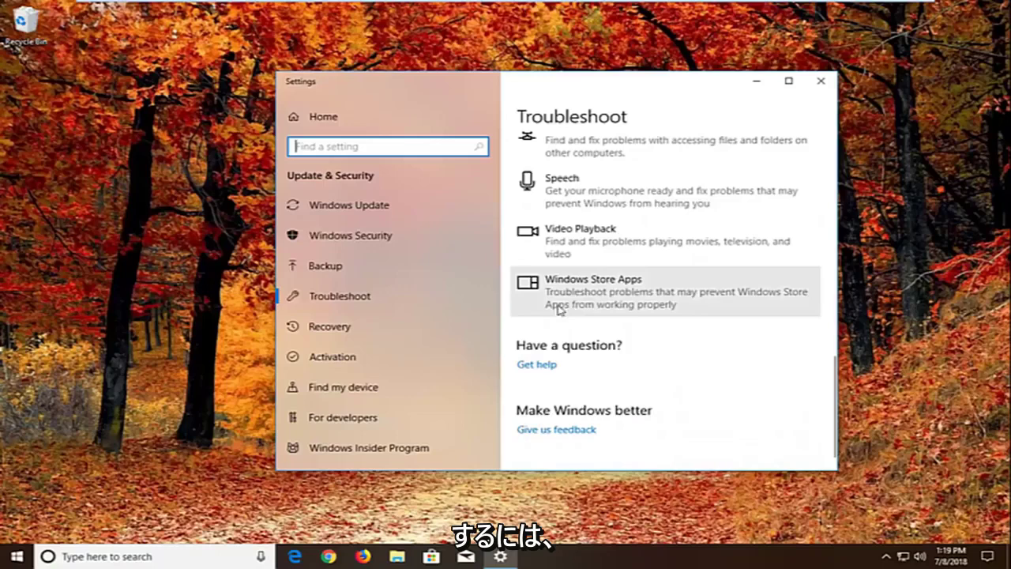
pyautogui.click(581, 299)
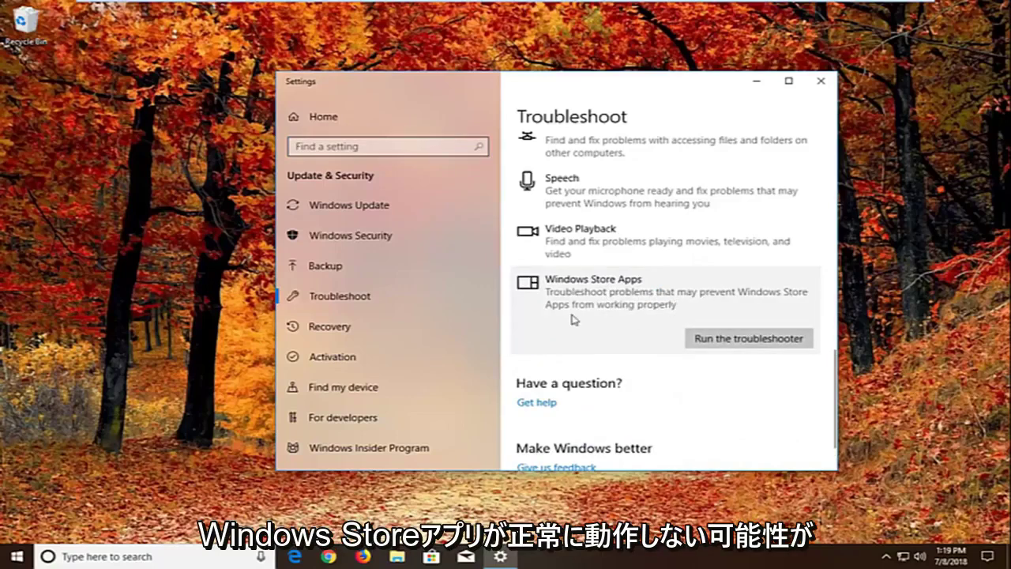
pyautogui.click(715, 339)
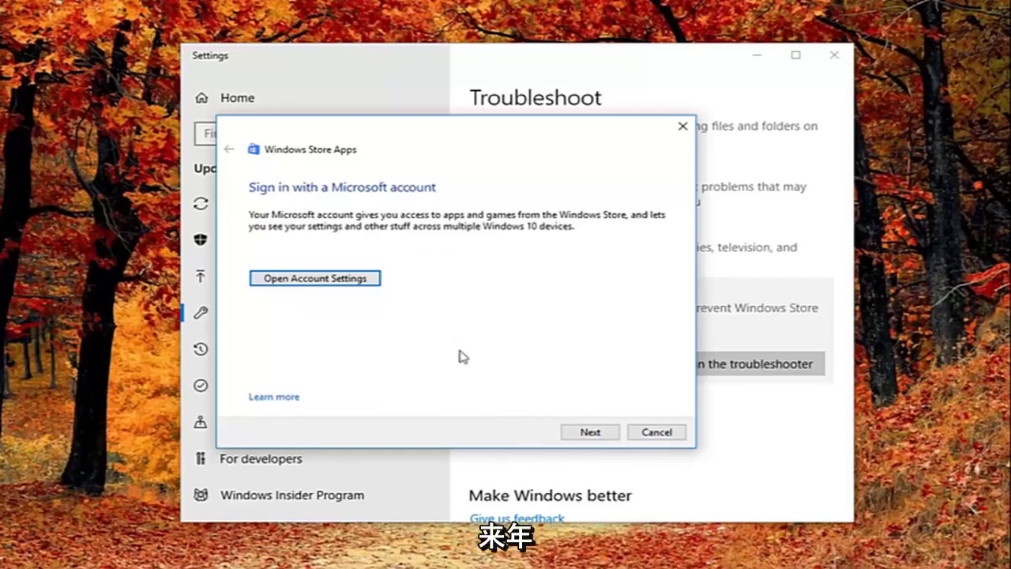
# Step: Skip the Microsoft account sign-in and app reset suggestions, then close the troubleshooter and Settings
pyautogui.click(575, 434)
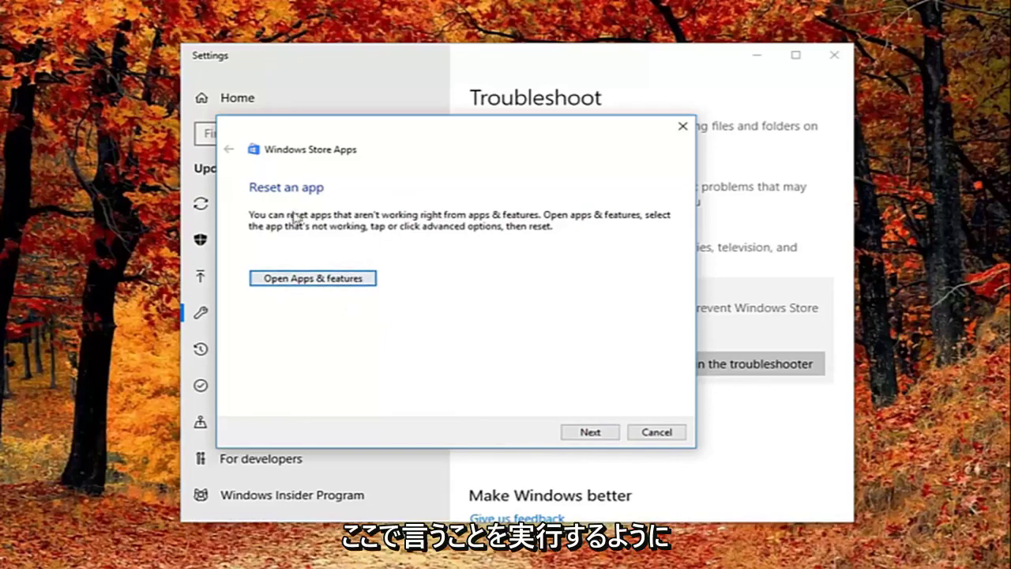
pyautogui.click(591, 433)
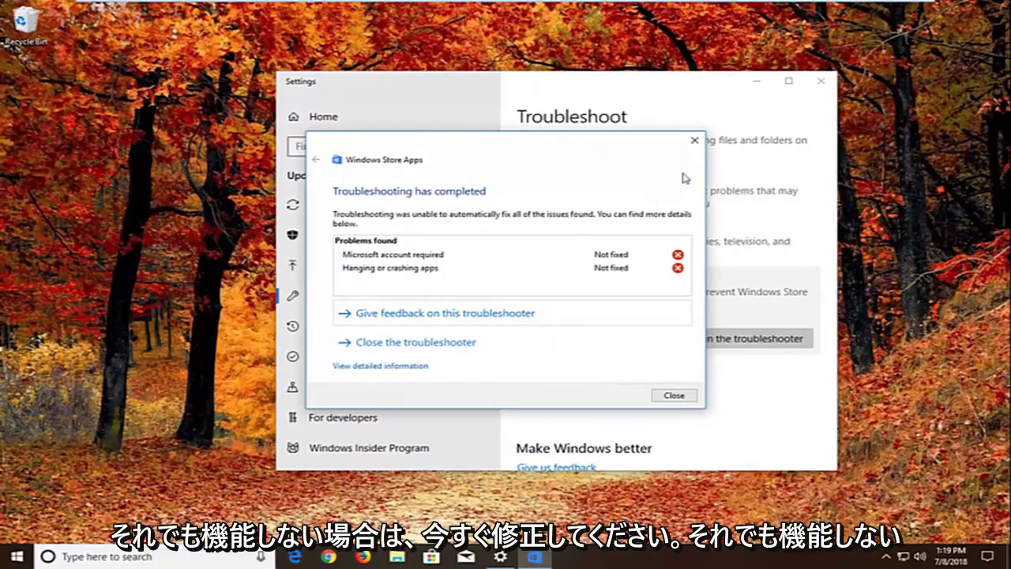
pyautogui.click(687, 399)
pyautogui.click(820, 81)
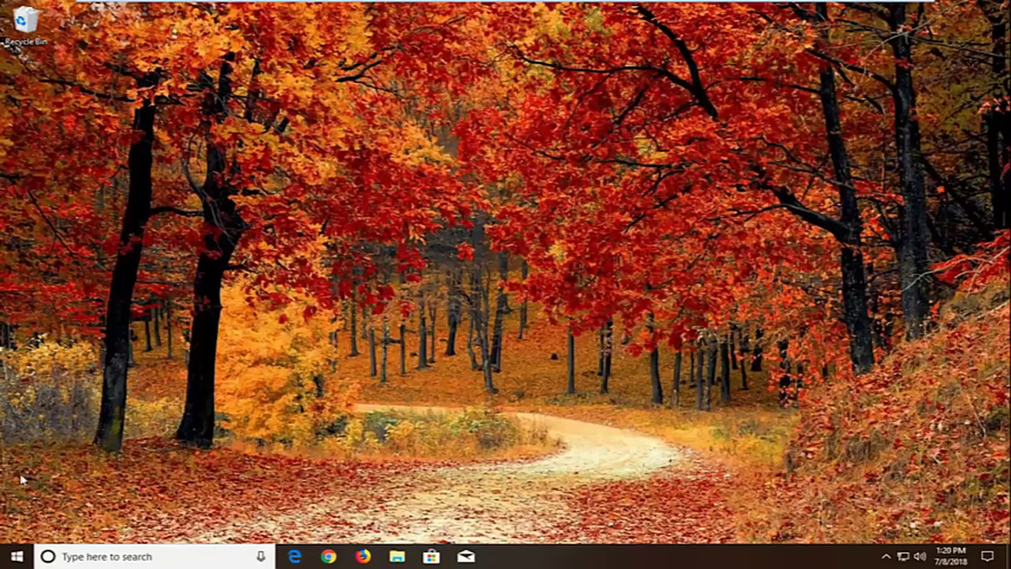
# Step: Search for "component services" and open the Component Services desktop app
pyautogui.click(12, 557)
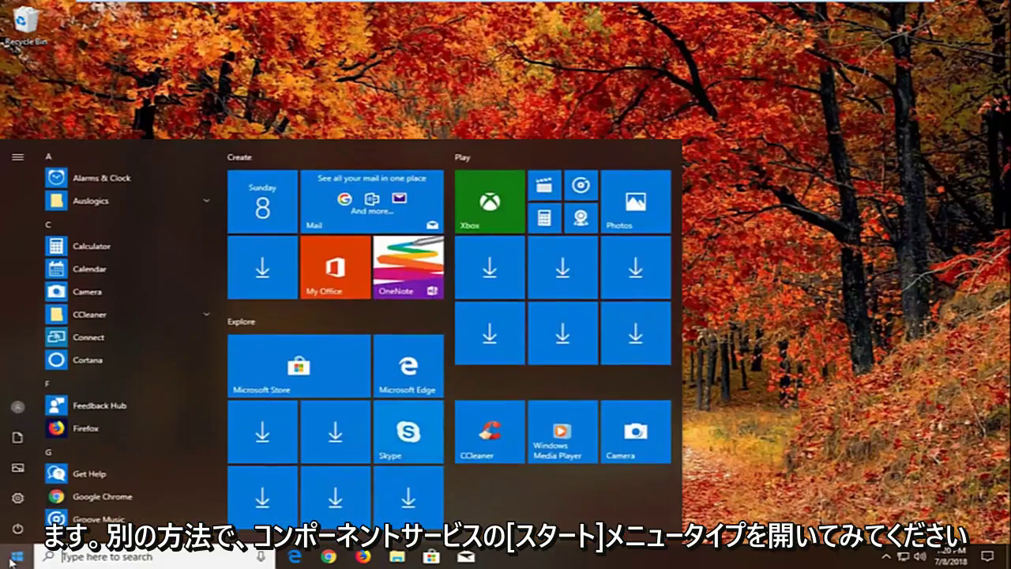
pyautogui.write('c')
pyautogui.press('BackSpace')
pyautogui.write('co')
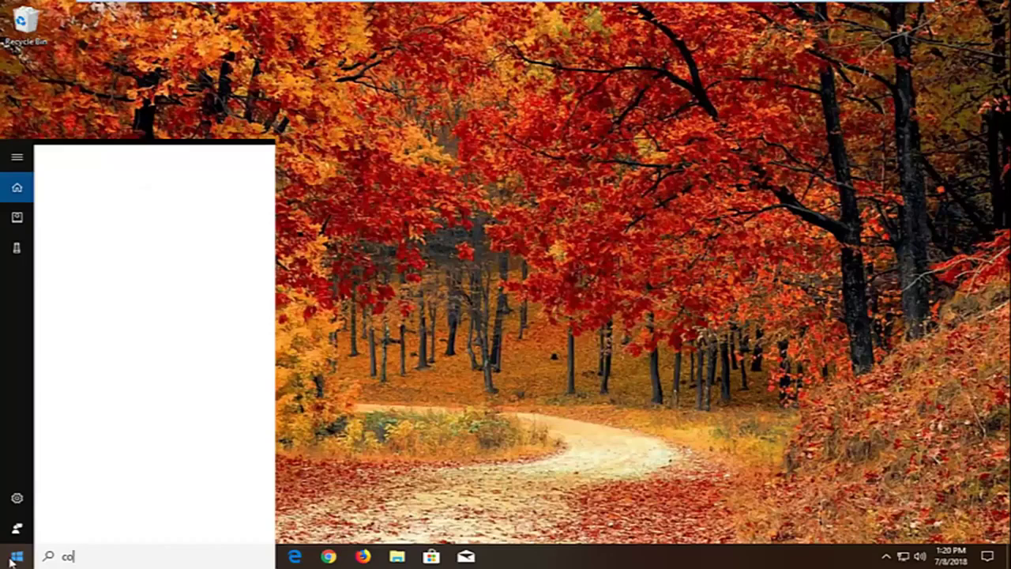
pyautogui.write('mponent services')
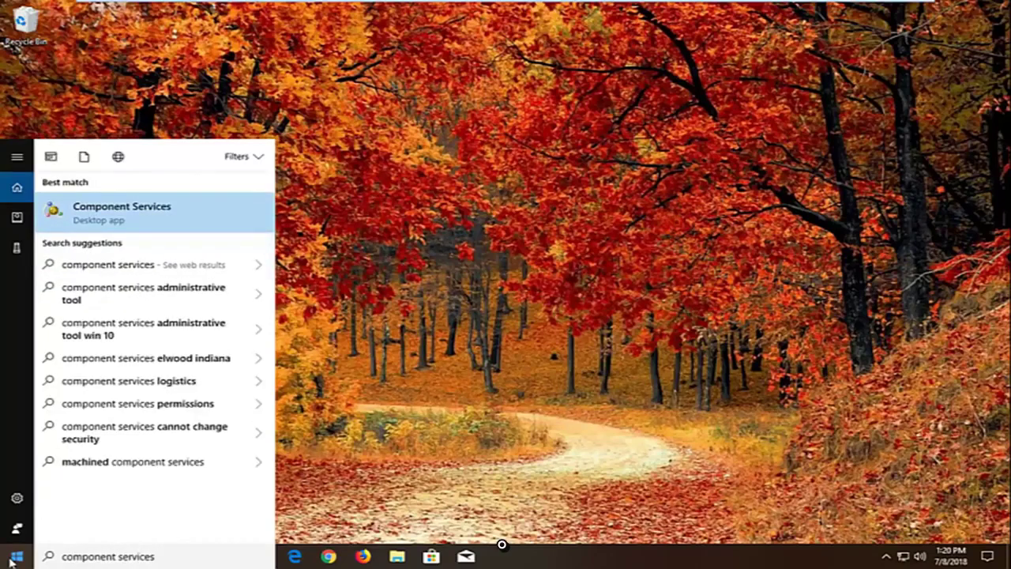
pyautogui.click(93, 211)
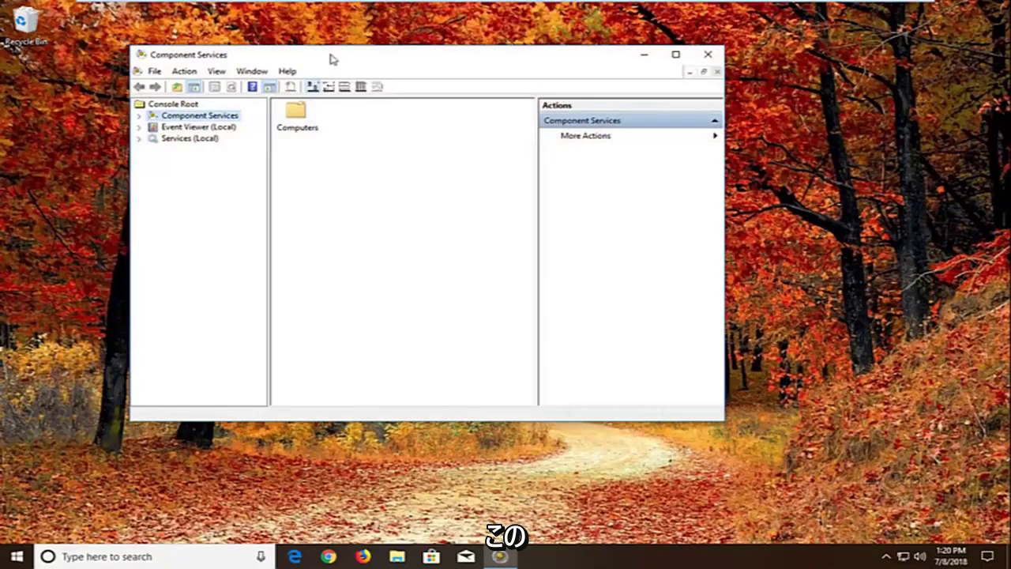
pyautogui.moveTo(329, 59); pyautogui.dragTo(431, 87)
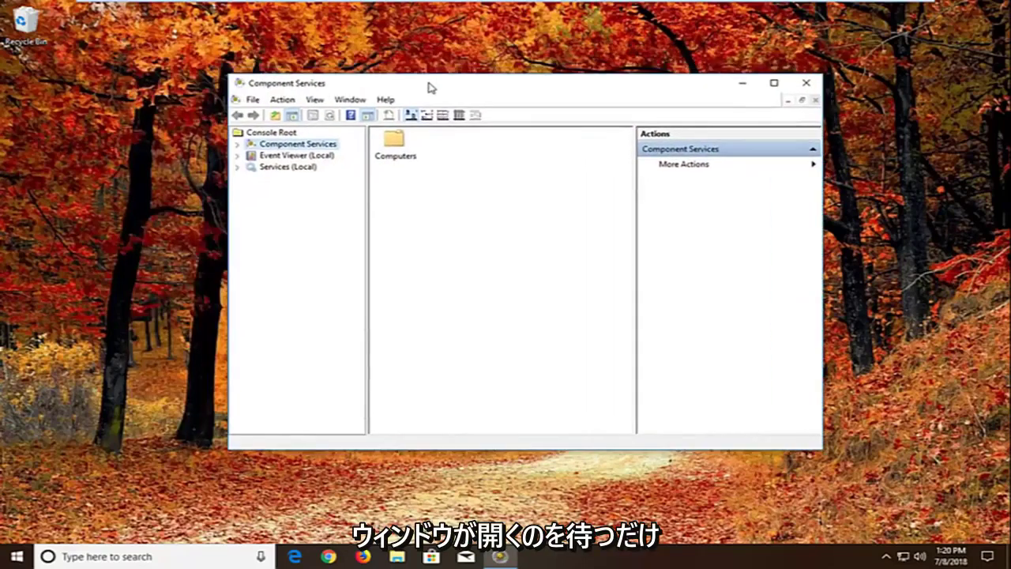
# Step: Under Component Services, show the Computers folder's contents and open the properties of My Computer
pyautogui.doubleClick(281, 145)
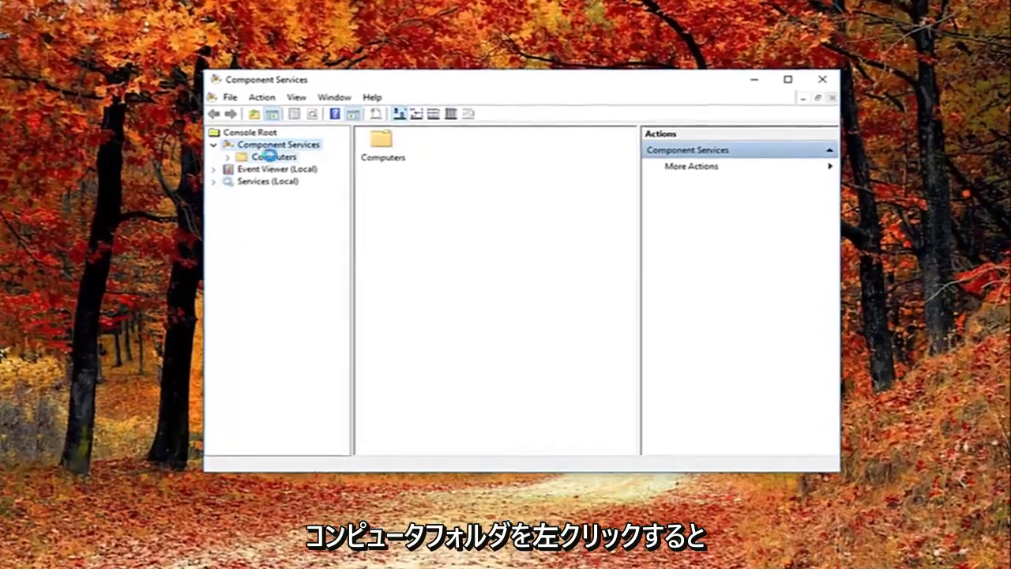
pyautogui.click(292, 156)
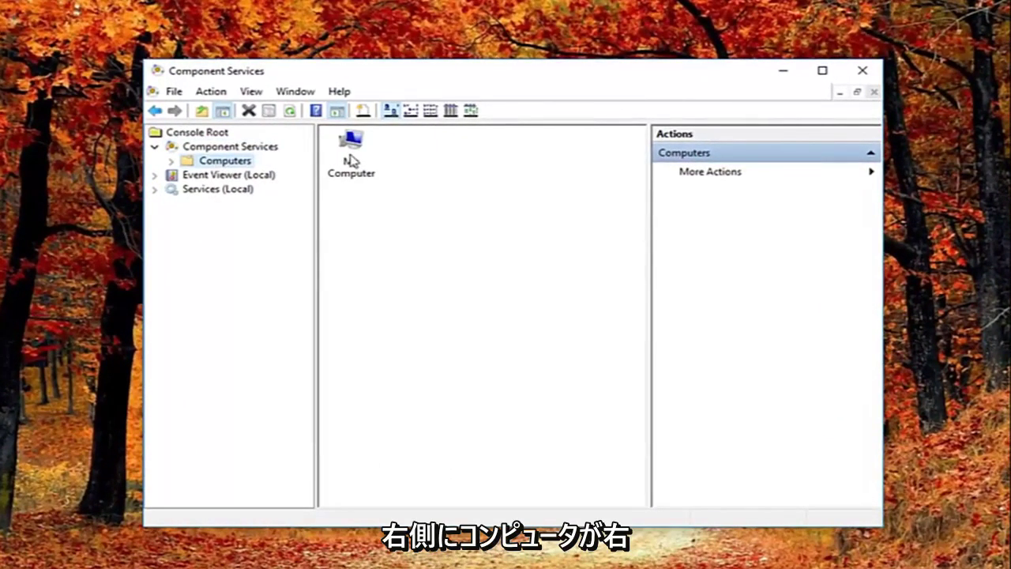
pyautogui.rightClick(351, 161)
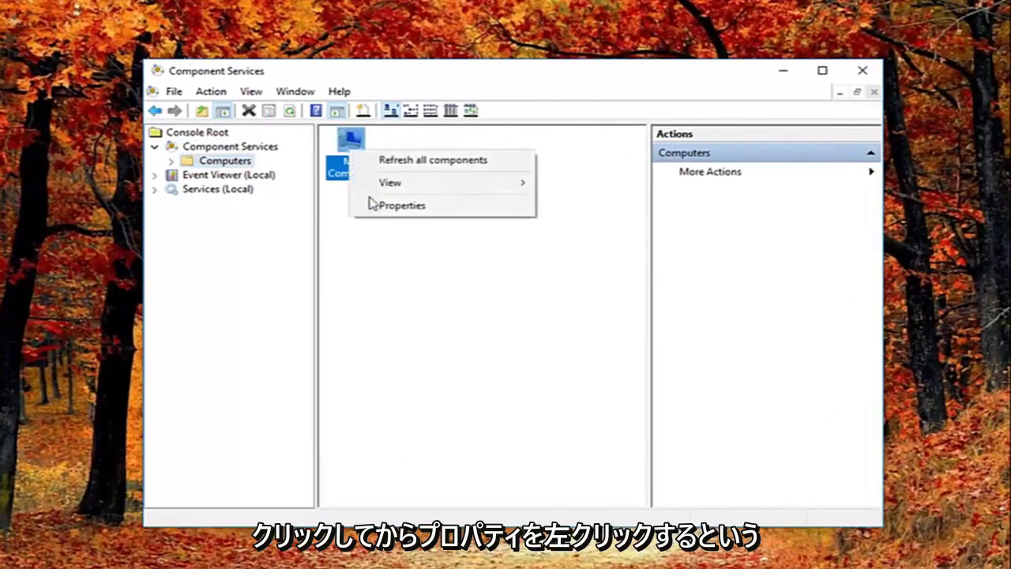
pyautogui.click(383, 207)
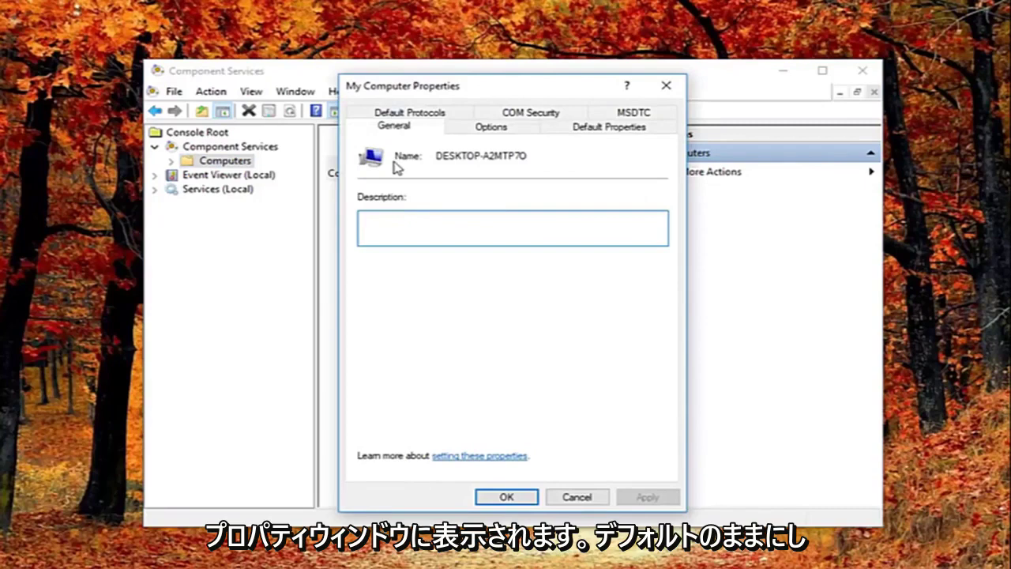
# Step: In the default properties, disable "Enable Distributed COM on this computer", apply the machine-wide DCOM change and close the properties
pyautogui.click(598, 133)
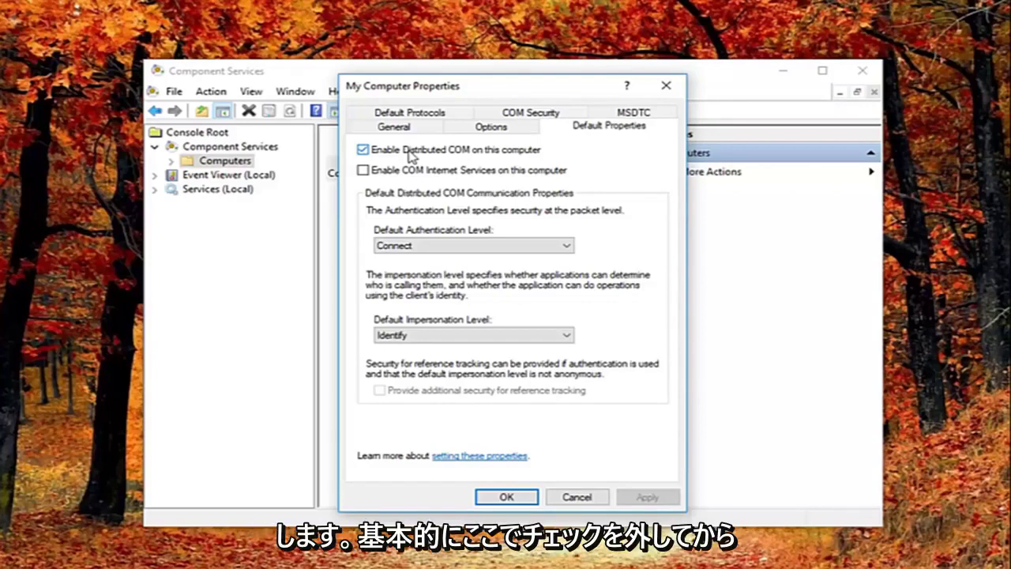
pyautogui.click(399, 154)
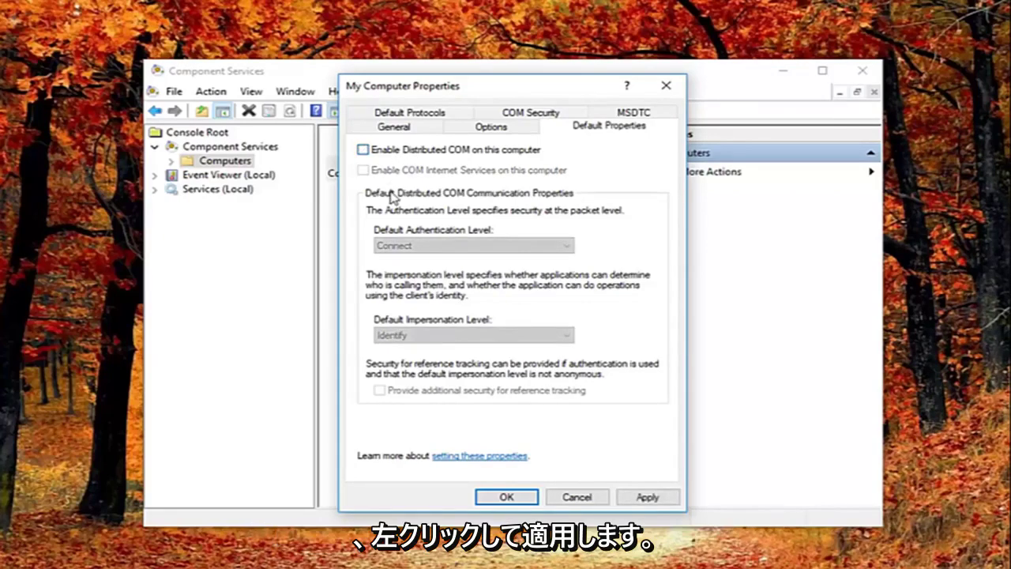
pyautogui.click(641, 499)
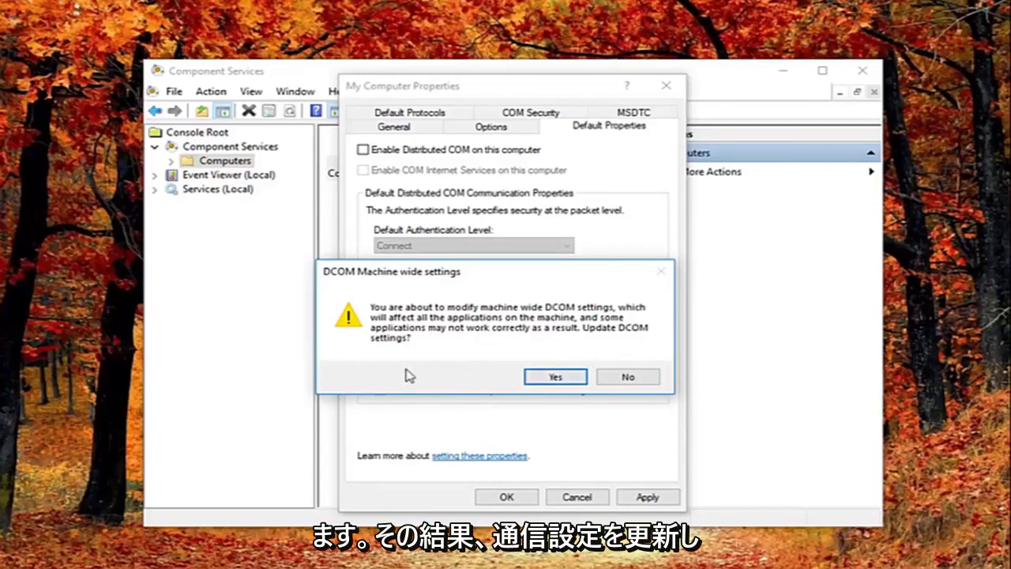
pyautogui.click(545, 379)
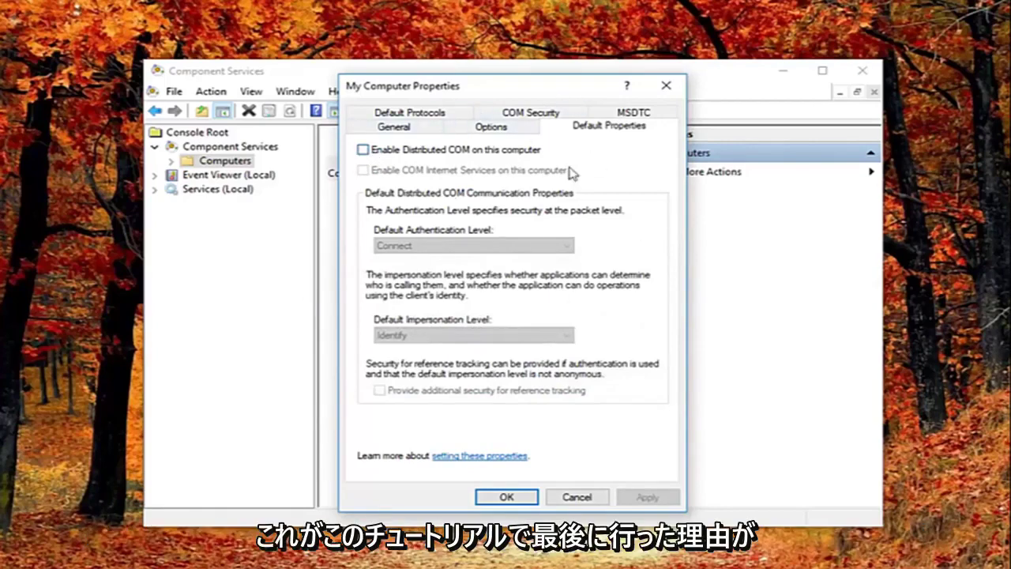
pyautogui.click(665, 88)
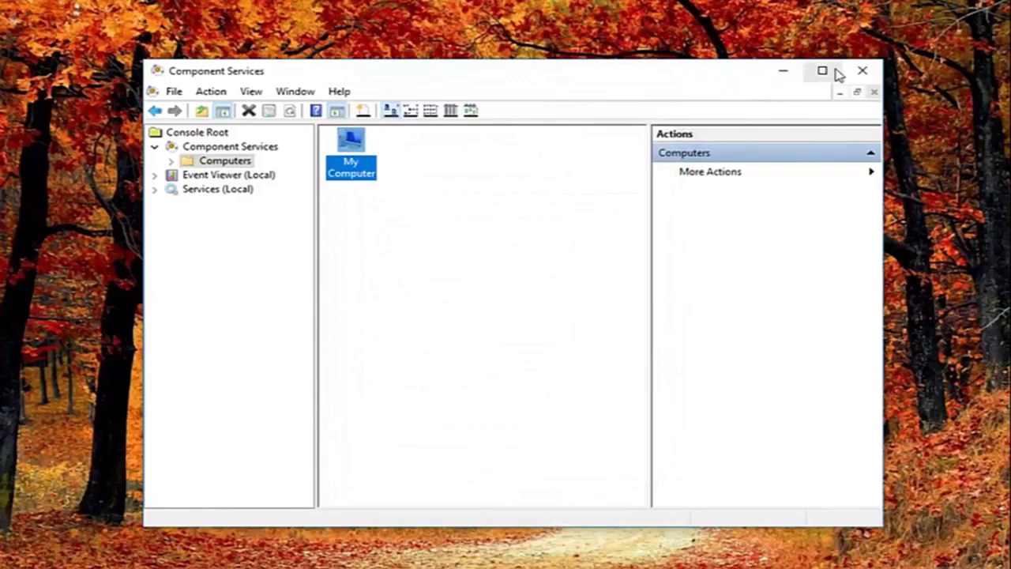